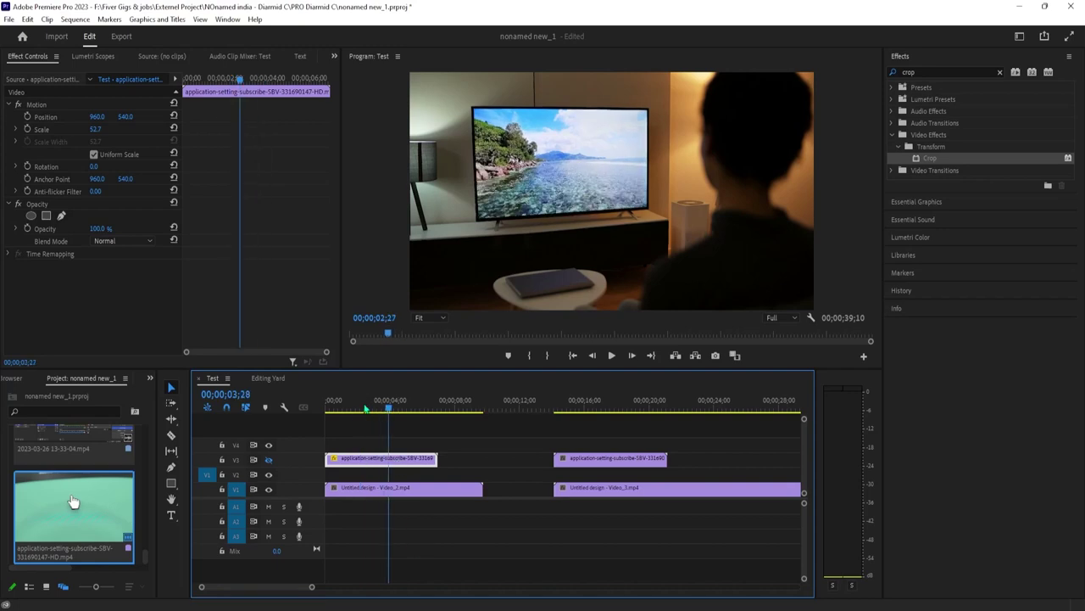
Play the opening TV footage to preview it, return to the sequence start and select the TV clip
{"action": "key", "text": "space"}
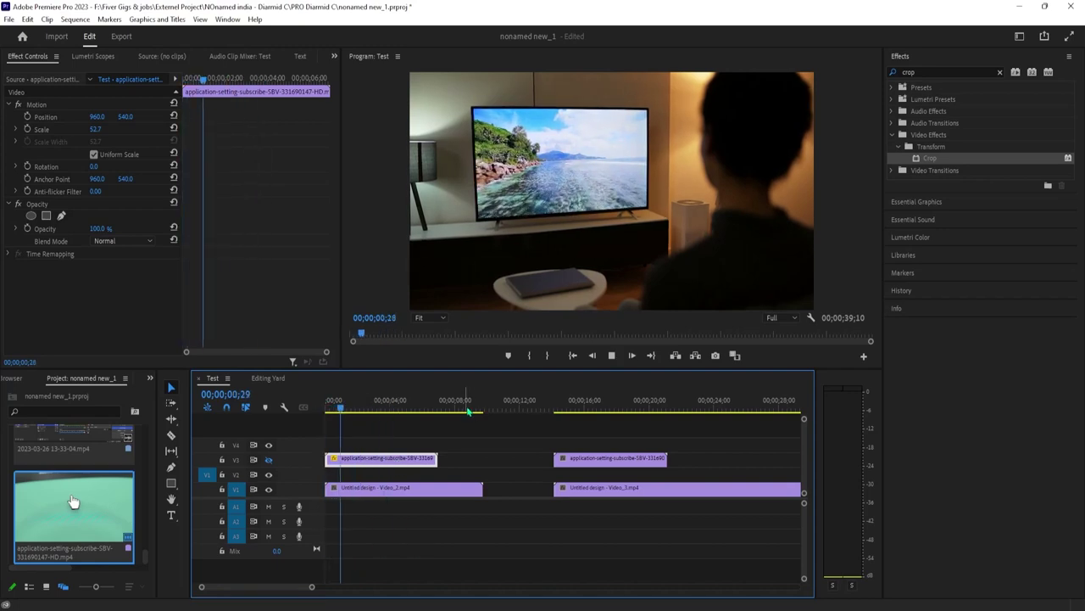
{"action": "key", "text": "space"}
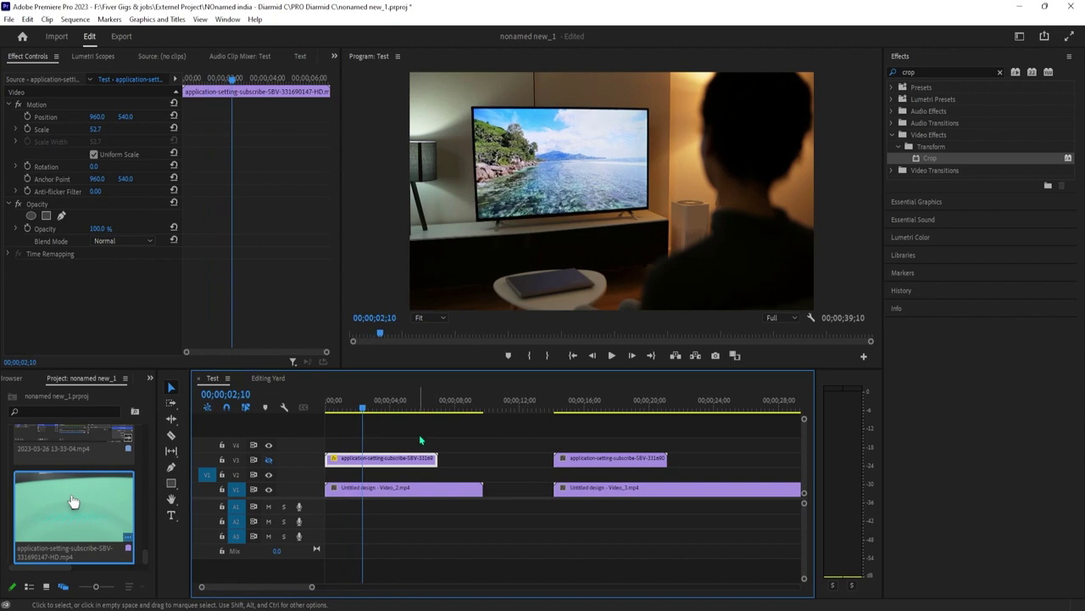
{"action": "left_click_drag", "start_coordinate": [355, 463], "coordinate": [362, 465]}
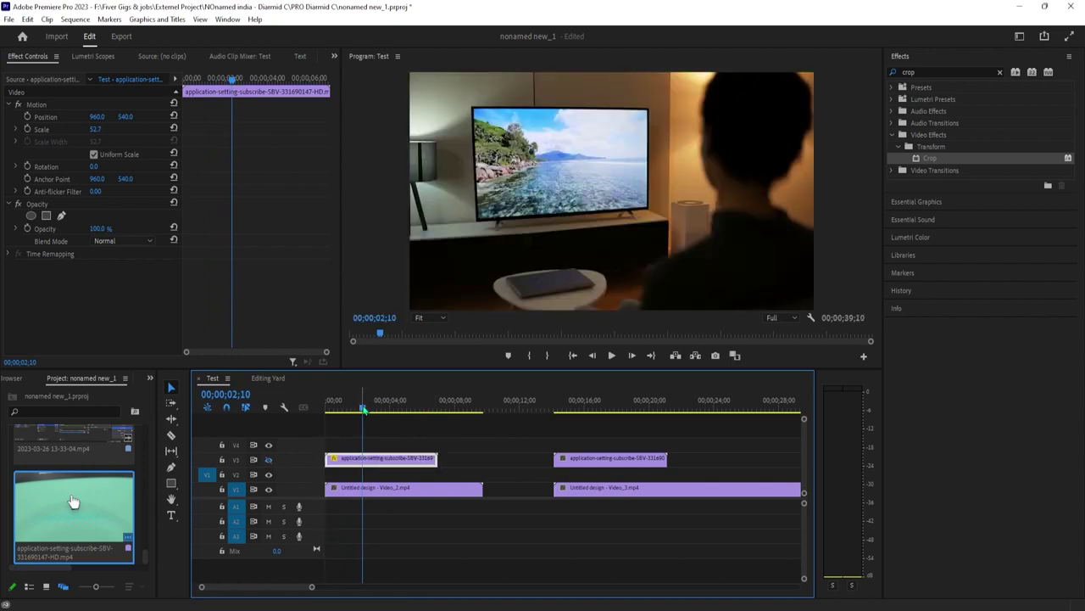
{"action": "key", "text": "Home"}
{"action": "left_click", "coordinate": [366, 490]}
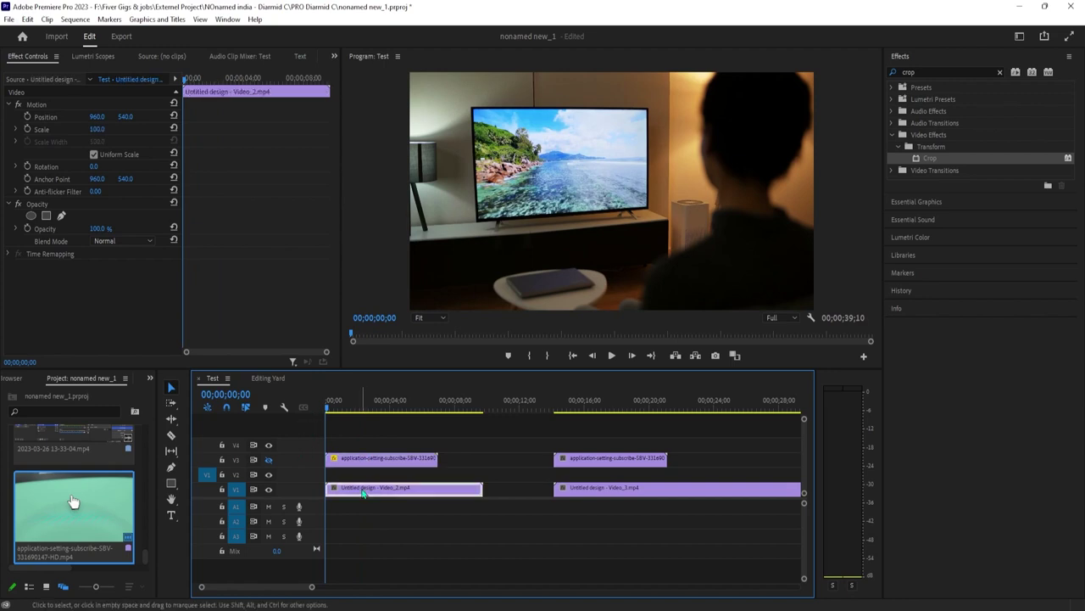
Show track V3, shrink the subscribe overlay clip slightly, and trim the TV clip on V1 to the overlay's length
{"action": "left_click", "coordinate": [269, 460]}
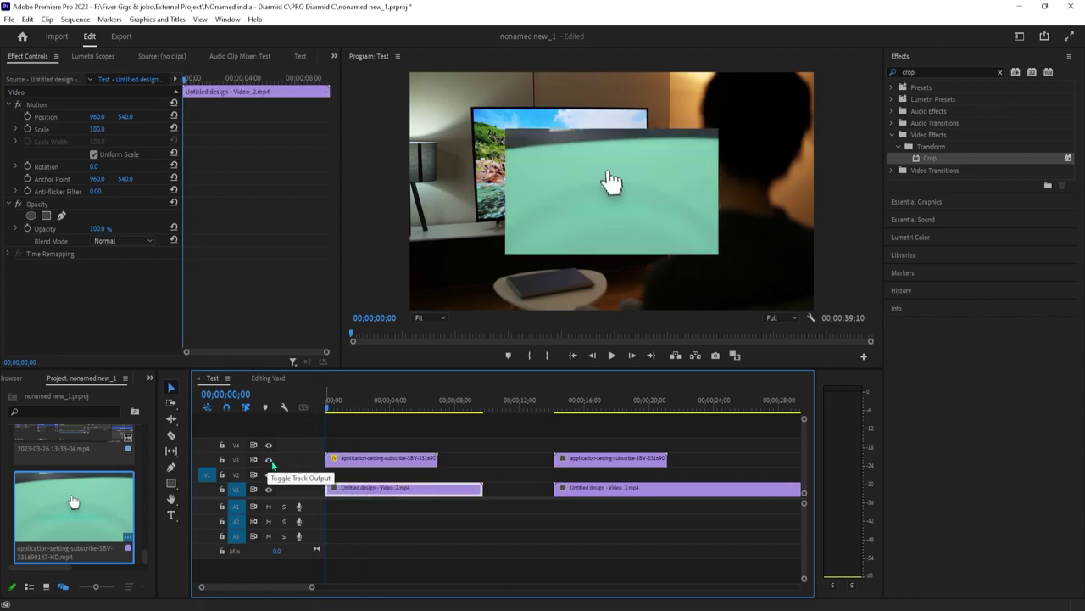
{"action": "left_click", "coordinate": [596, 236]}
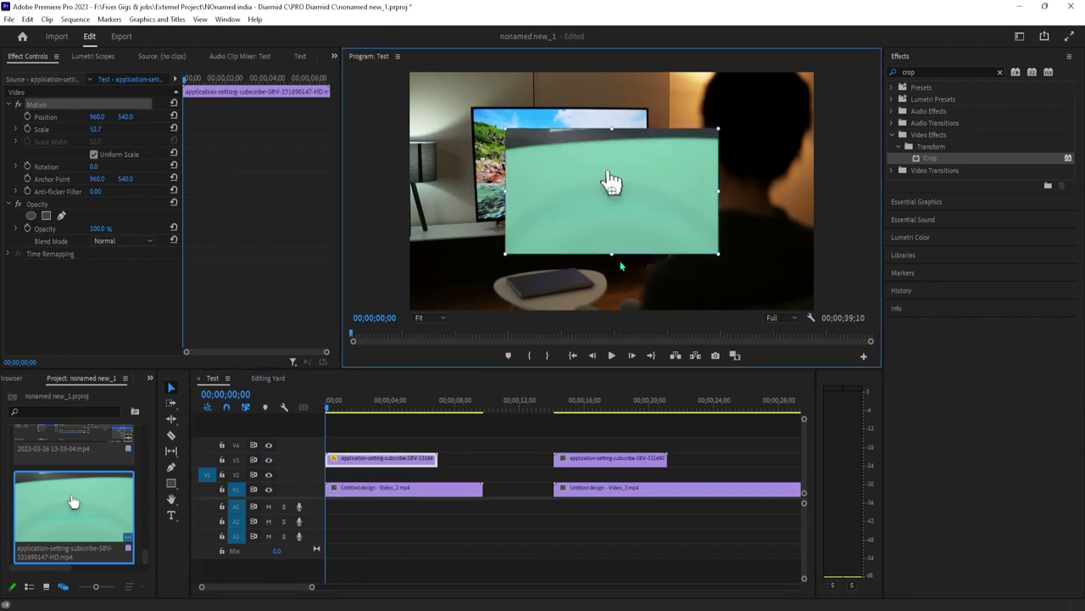
{"action": "left_click_drag", "start_coordinate": [717, 253], "coordinate": [712, 251]}
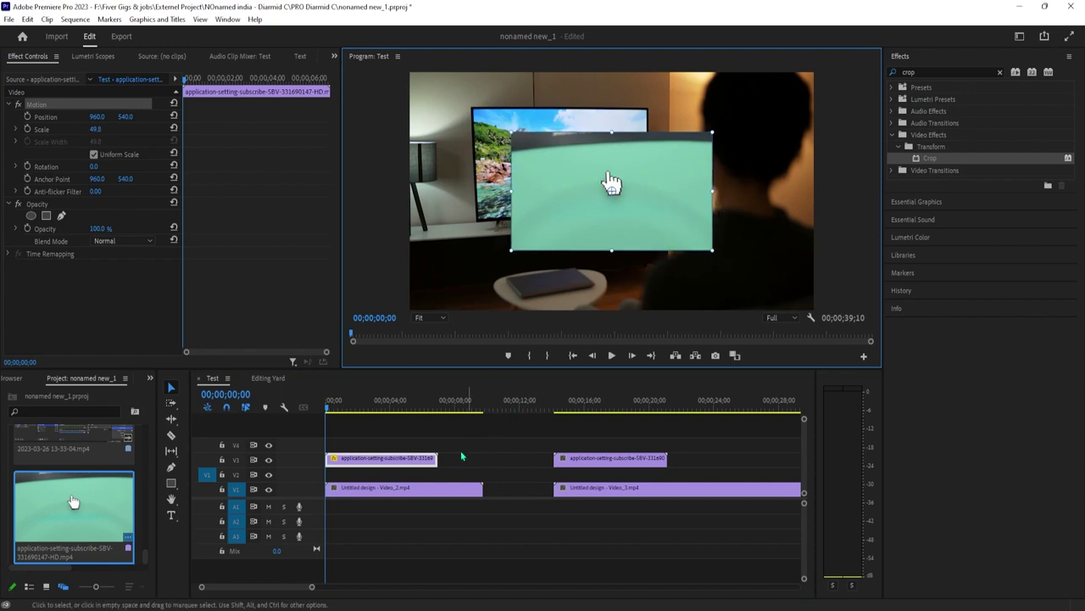
{"action": "left_click_drag", "start_coordinate": [437, 457], "coordinate": [438, 488]}
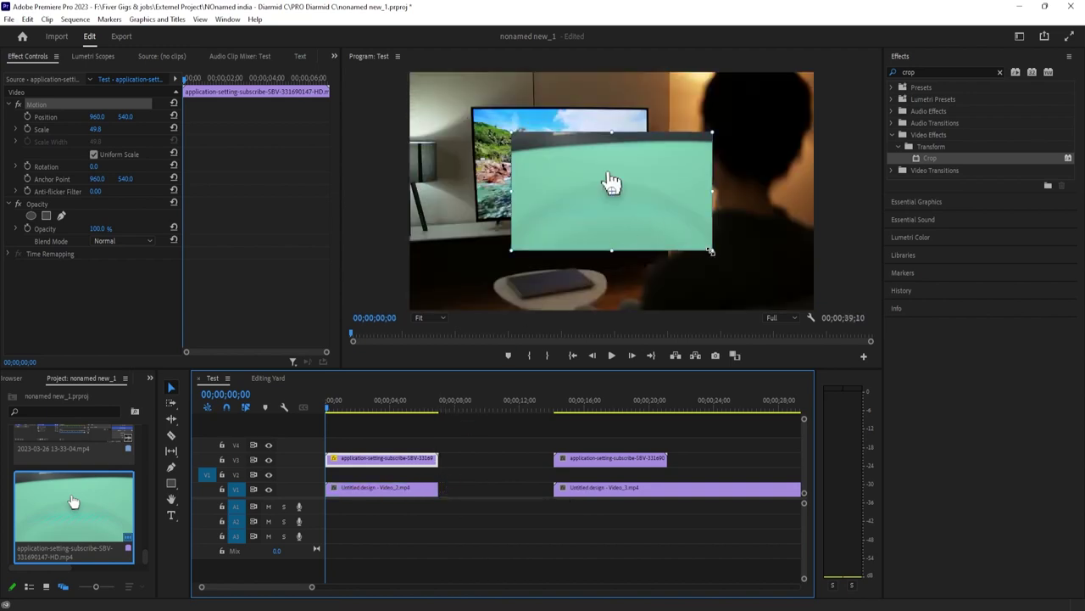
Scale the subscribe overlay to about 38.3 and position it over the TV screen at about 715.6, 394.9
{"action": "left_click_drag", "start_coordinate": [710, 251], "coordinate": [618, 195]}
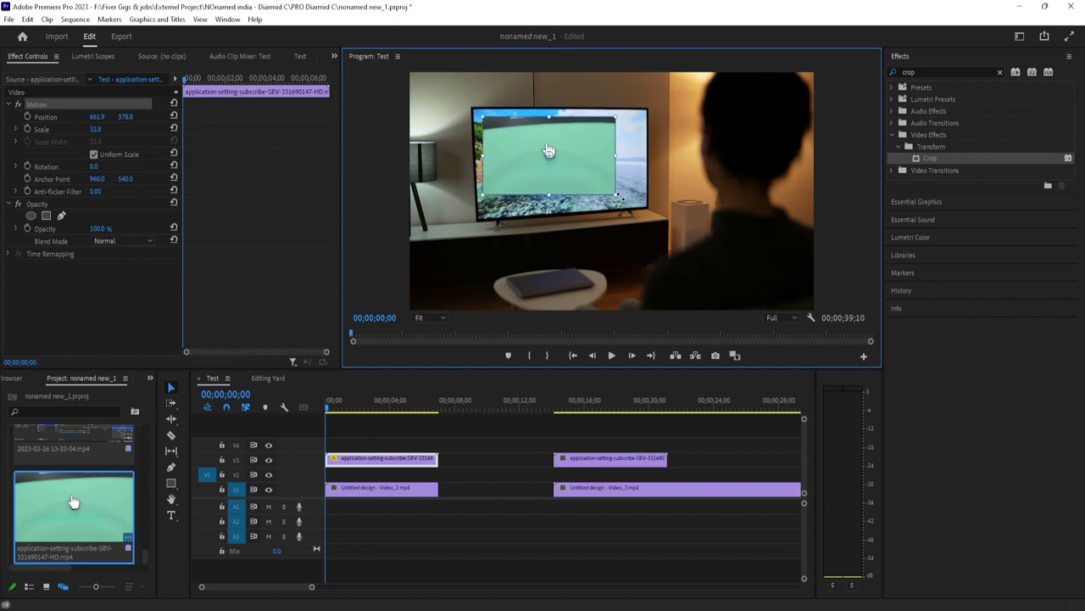
{"action": "left_click_drag", "start_coordinate": [549, 150], "coordinate": [561, 151]}
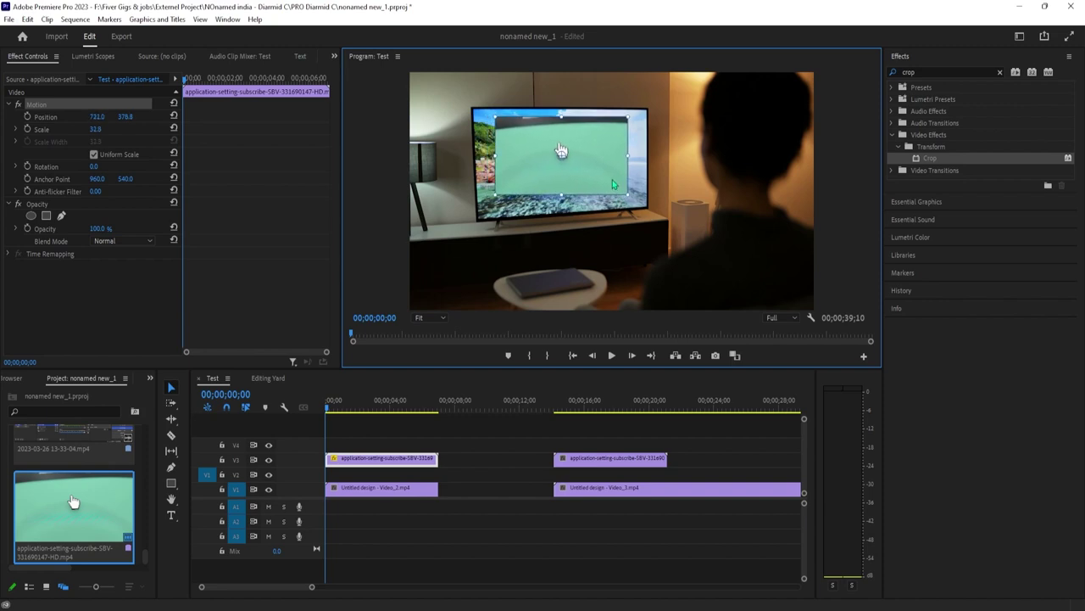
{"action": "left_click", "coordinate": [1000, 72]}
{"action": "left_click_drag", "start_coordinate": [591, 148], "coordinate": [592, 154]}
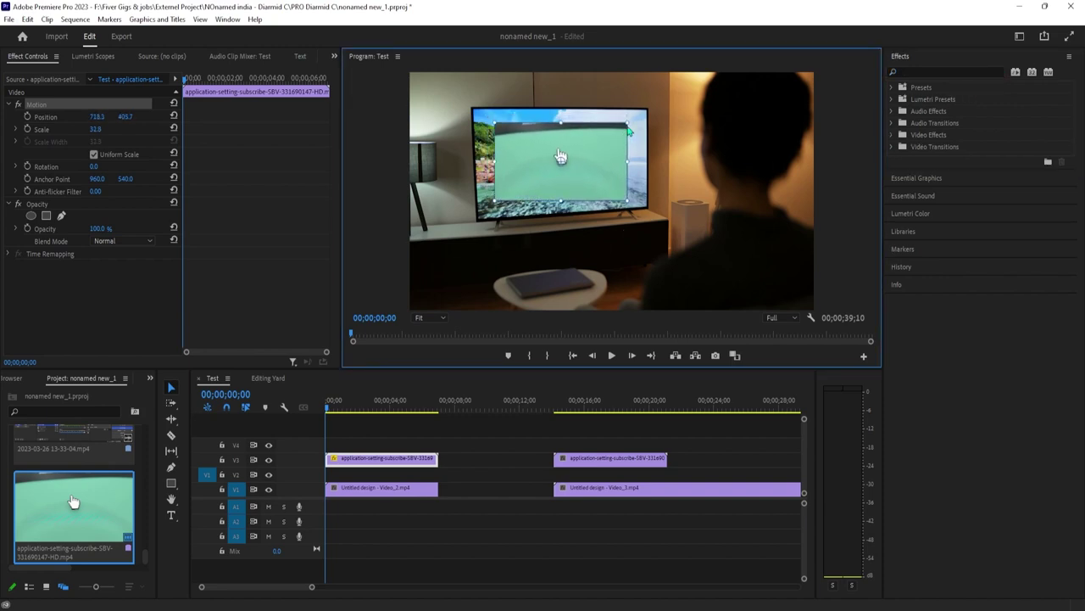
{"action": "left_click_drag", "start_coordinate": [628, 124], "coordinate": [640, 118]}
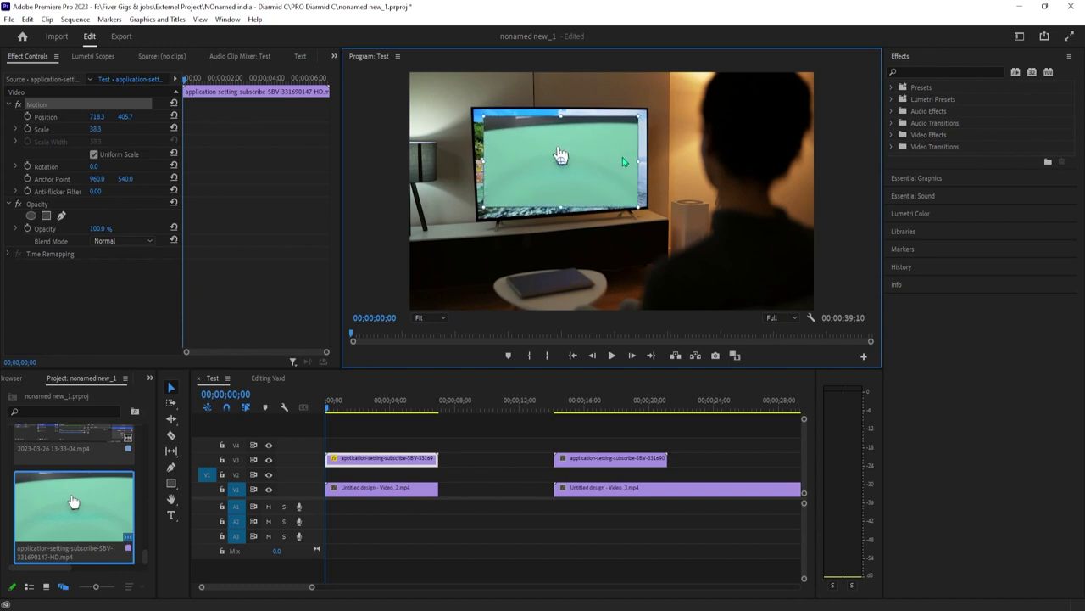
{"action": "left_click_drag", "start_coordinate": [561, 156], "coordinate": [560, 153]}
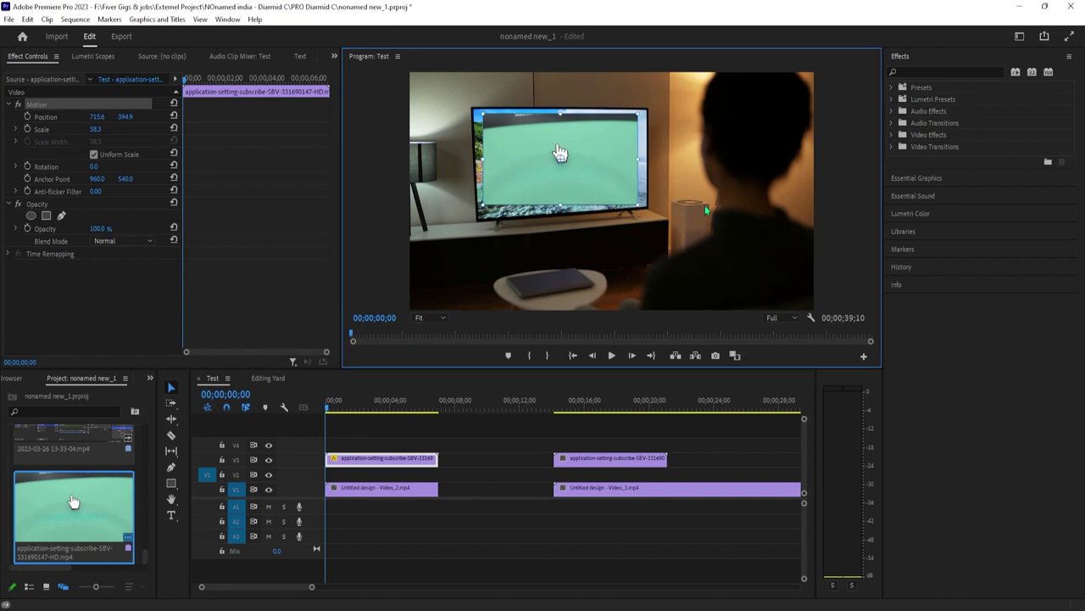
Find the Corner Pin effect with the search term "corner" and apply it to the overlay clip on V3
{"action": "left_click", "coordinate": [935, 73]}
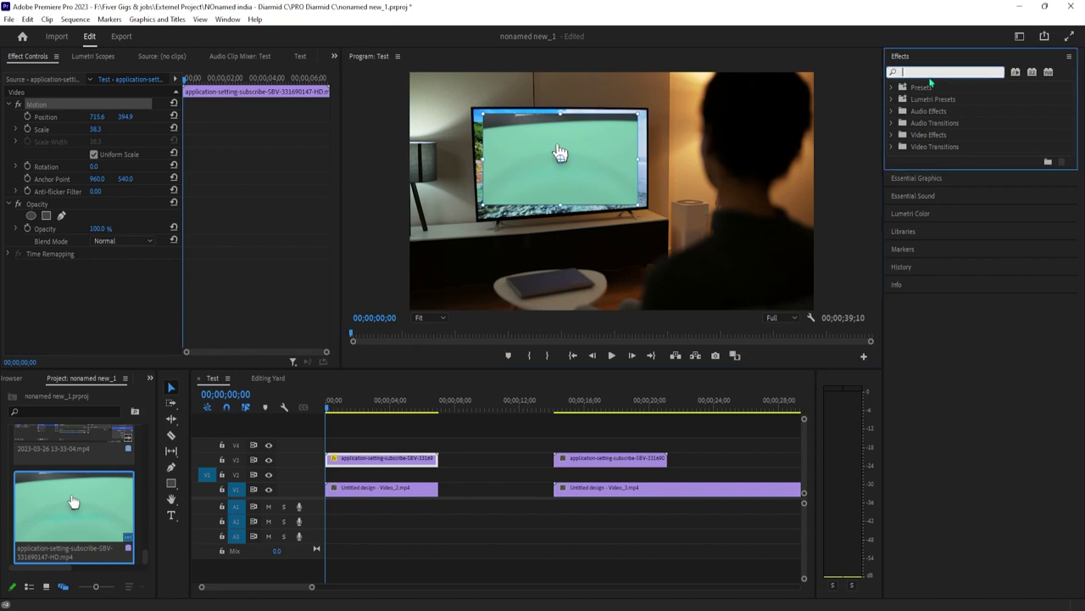
{"action": "type", "text": "corner"}
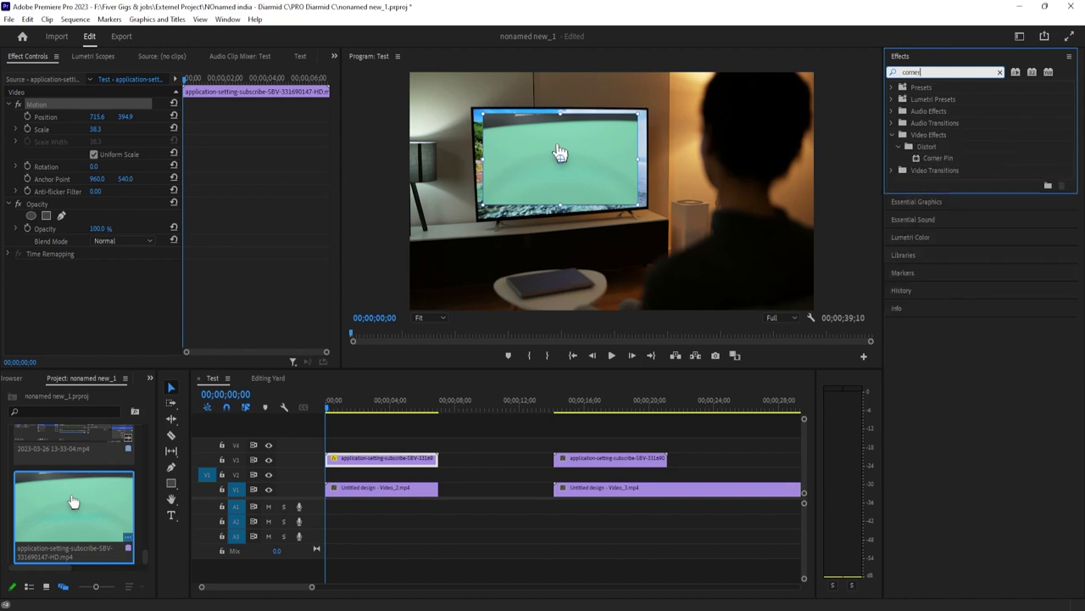
{"action": "left_click_drag", "start_coordinate": [941, 161], "coordinate": [430, 458]}
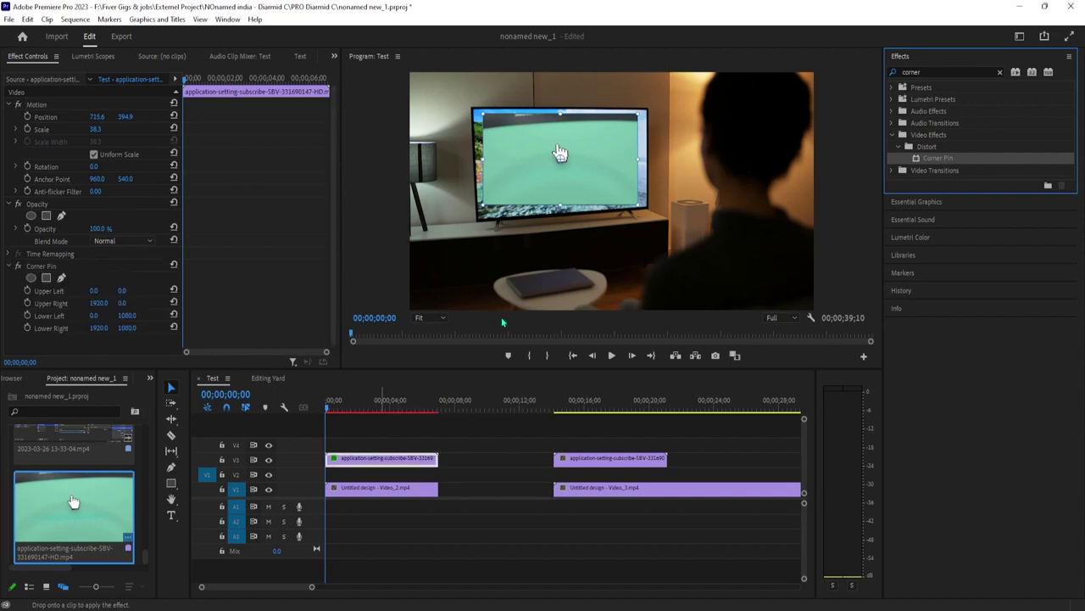
Reduce the overlay clip's scale to about 35.3 so it sits inside the TV screen
{"action": "scroll", "coordinate": [93, 301], "scroll_direction": "down", "scroll_amount": 1}
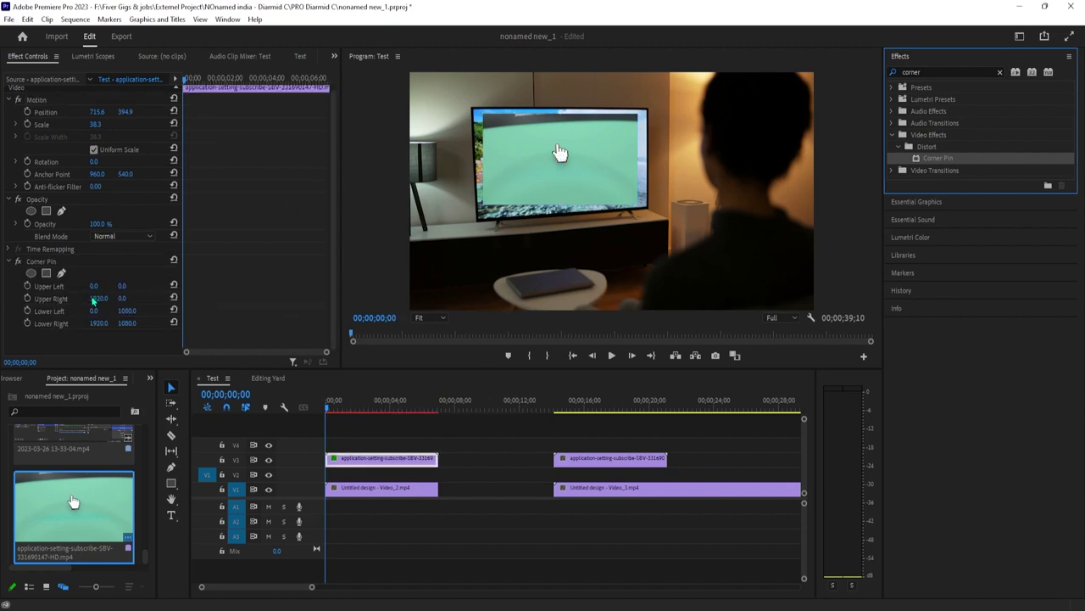
{"action": "left_click", "coordinate": [46, 263]}
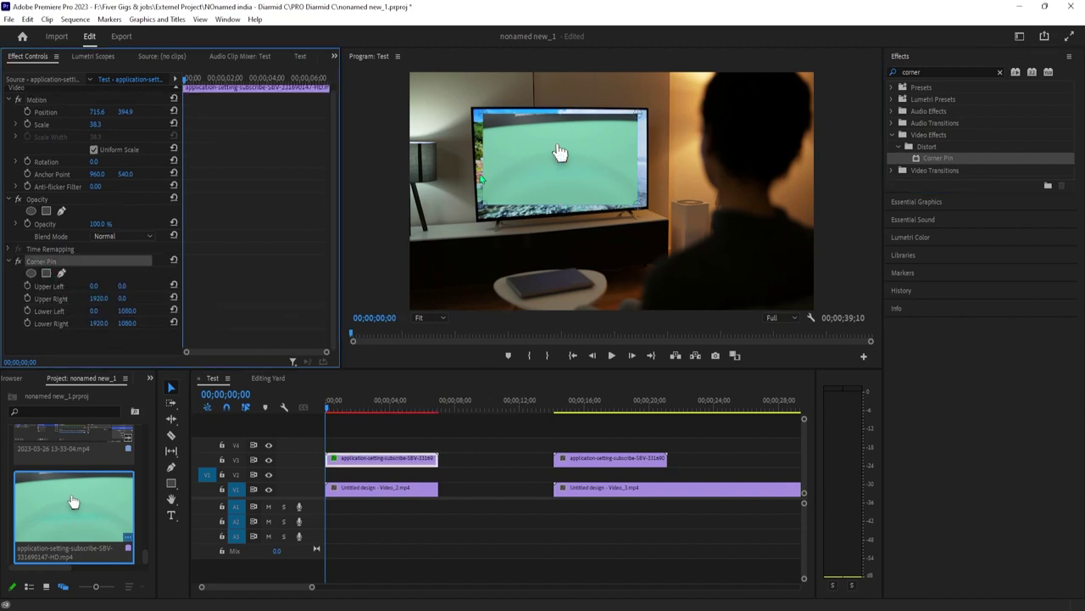
{"action": "left_click", "coordinate": [559, 152]}
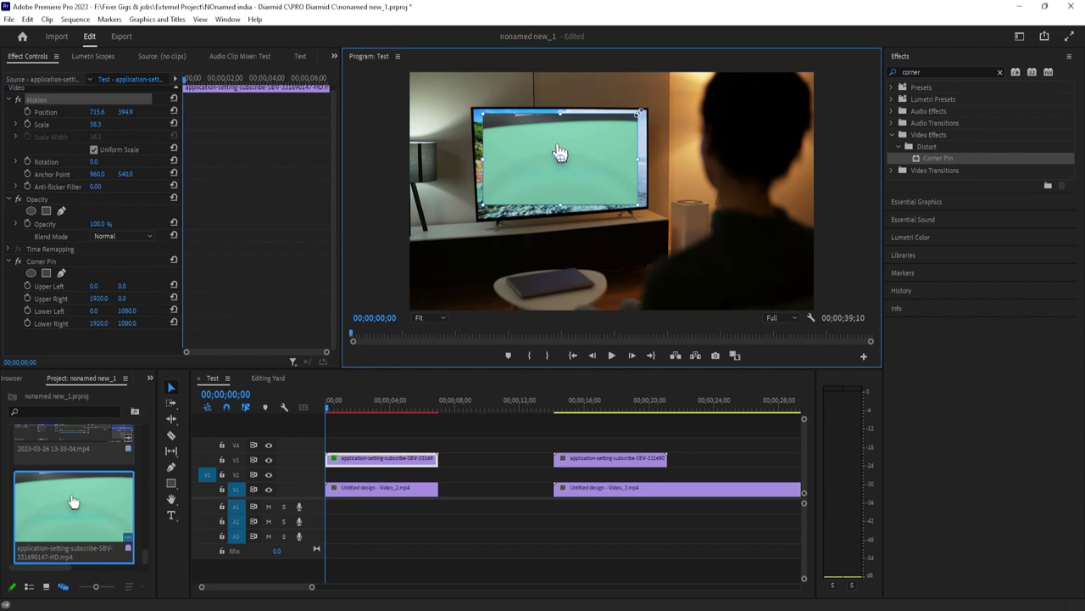
{"action": "left_click_drag", "start_coordinate": [650, 112], "coordinate": [672, 116]}
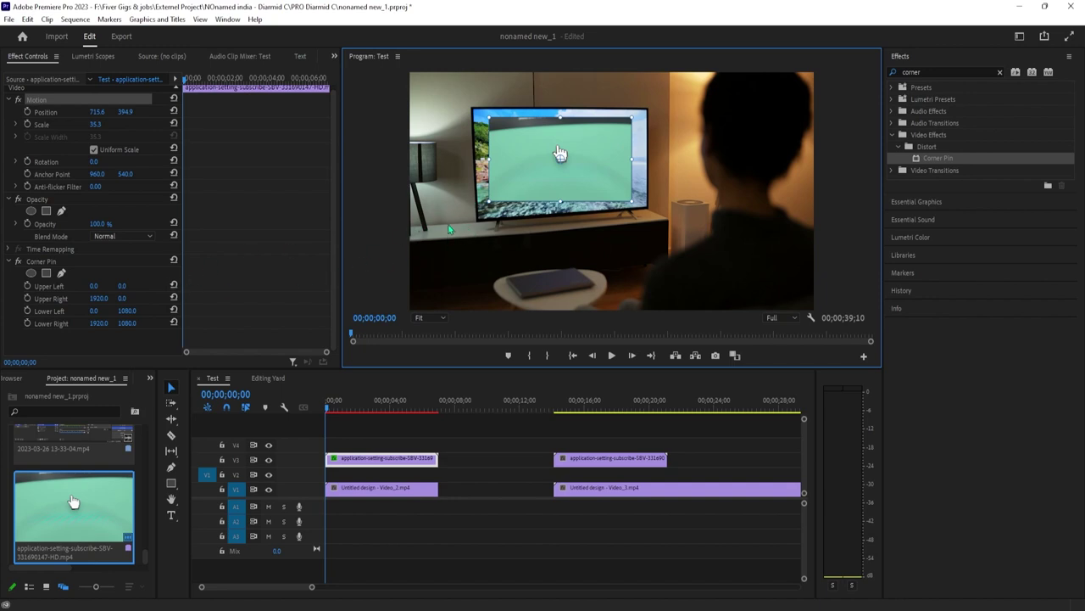
{"action": "mouse_move", "coordinate": [488, 202]}
{"action": "left_mouse_down"}
{"action": "mouse_move", "coordinate": [470, 211]}
{"action": "mouse_move", "coordinate": [498, 205]}
{"action": "left_mouse_up"}
{"action": "key", "text": "ctrl+shift+z"}
Corner-pin the overlay's upper-right corner to about 2134.5, -114.1, lower-right to 2073.7, 1123.6 and lower-left to -108.1, 1224.5
{"action": "left_click", "coordinate": [54, 272]}
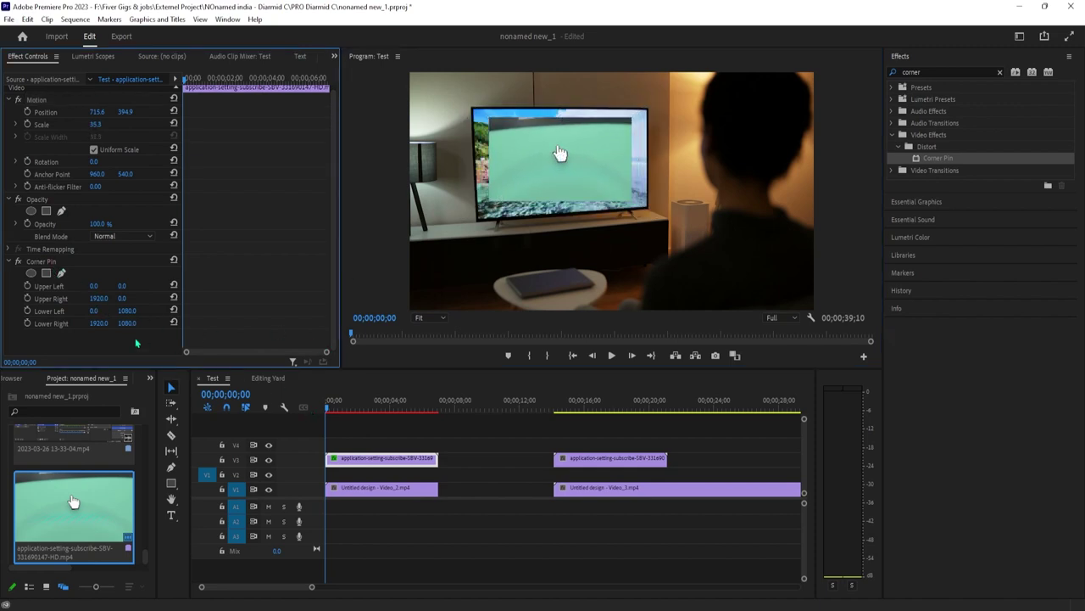
{"action": "left_click", "coordinate": [37, 264]}
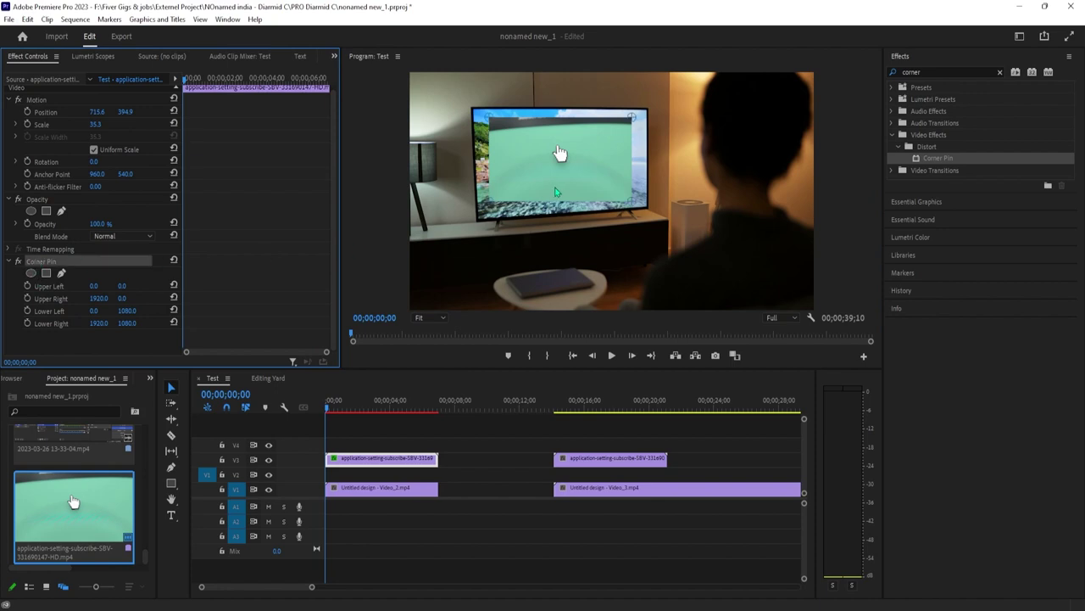
{"action": "left_click_drag", "start_coordinate": [631, 120], "coordinate": [649, 113]}
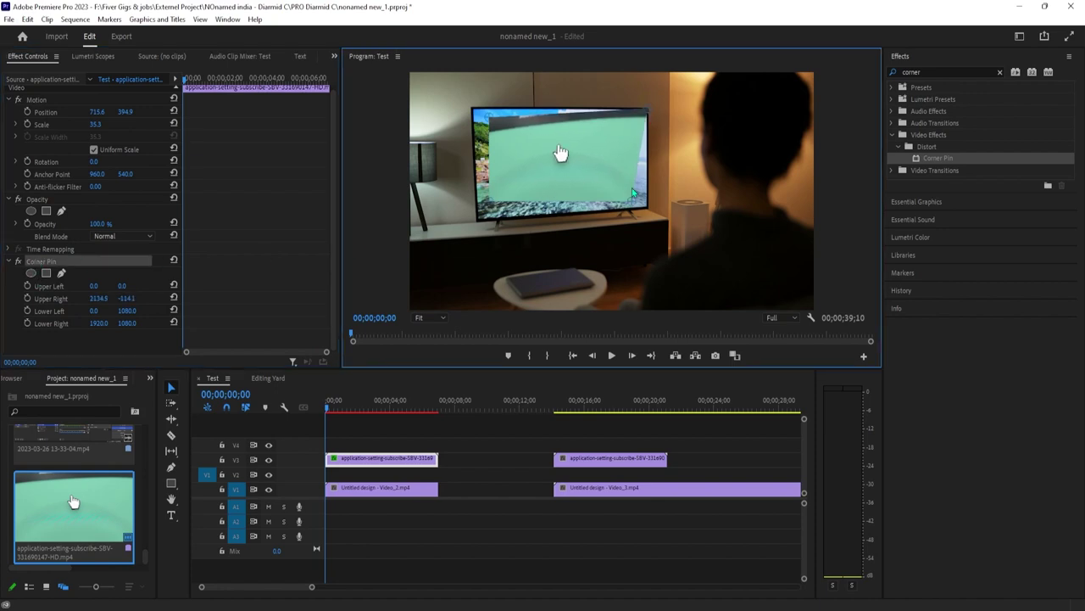
{"action": "left_click_drag", "start_coordinate": [645, 204], "coordinate": [647, 207]}
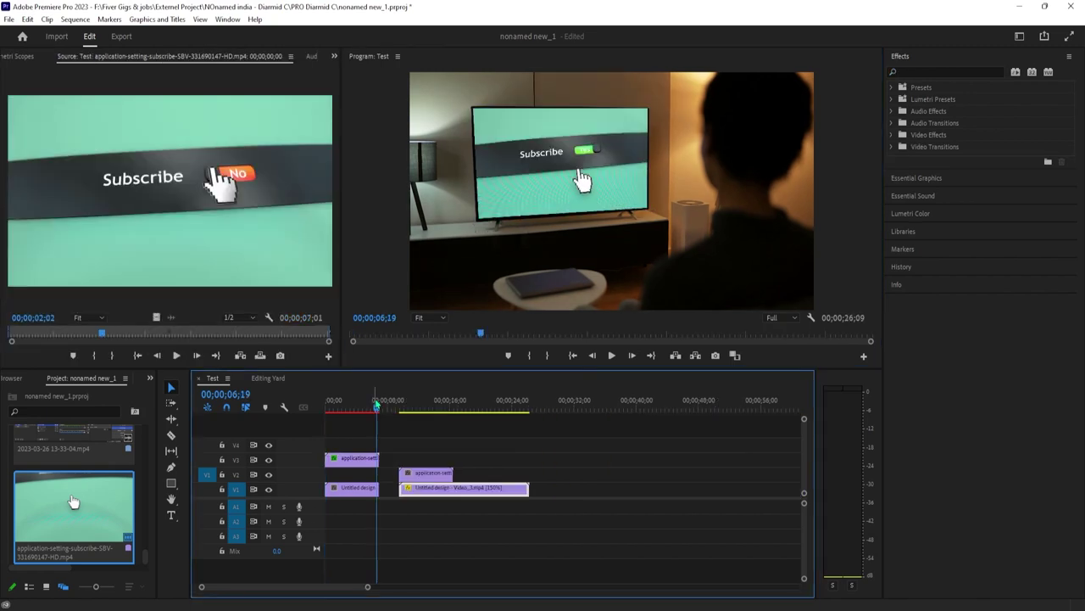
Go to the second clip pair and trim the green-screen TV clip on V1 to the overlay clip's end
{"action": "left_click", "coordinate": [411, 412]}
{"action": "left_click_drag", "start_coordinate": [411, 412], "coordinate": [493, 453]}
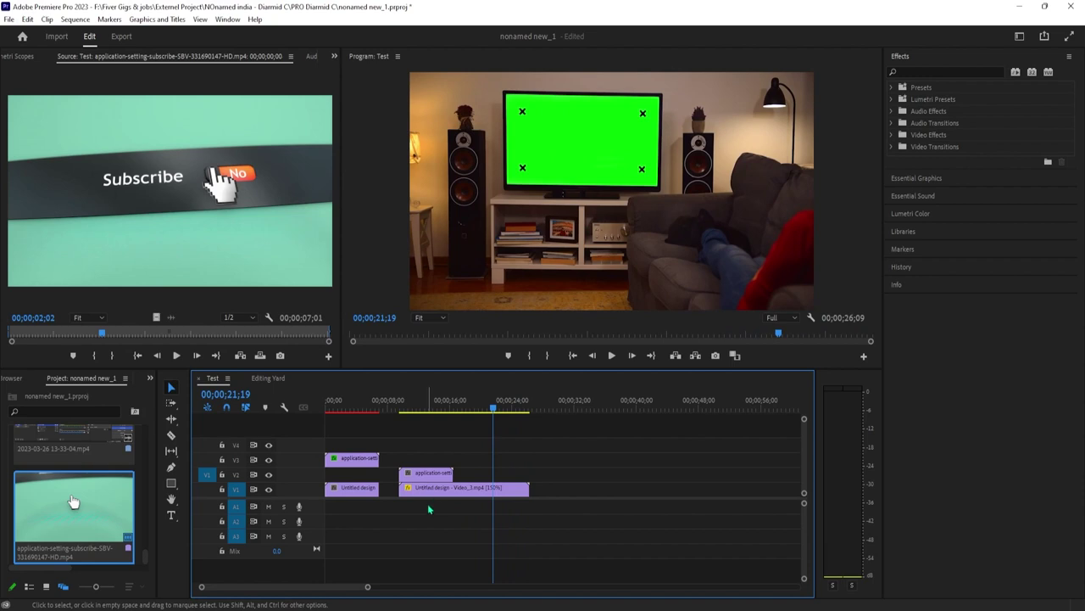
{"action": "left_click", "coordinate": [417, 424]}
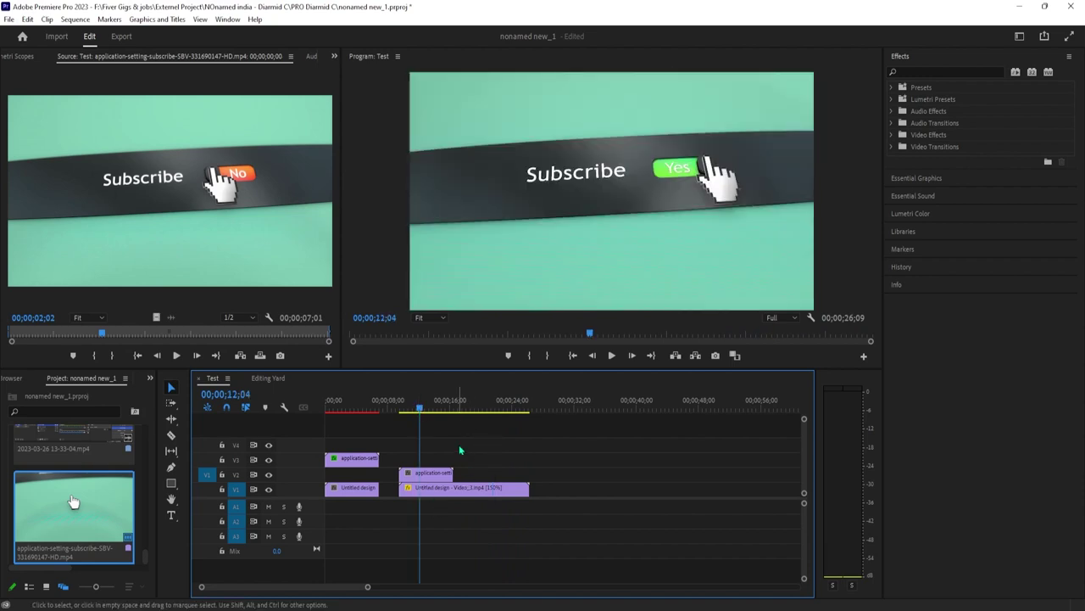
{"action": "left_click_drag", "start_coordinate": [536, 487], "coordinate": [452, 487]}
{"action": "left_click", "coordinate": [433, 477]}
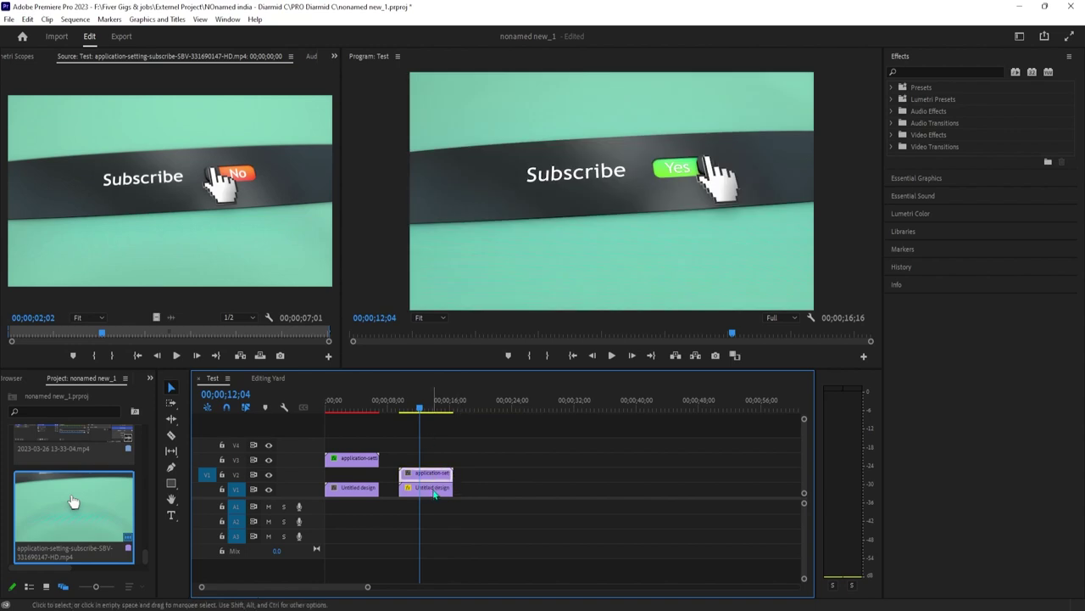
{"action": "left_click_drag", "start_coordinate": [433, 498], "coordinate": [436, 457]}
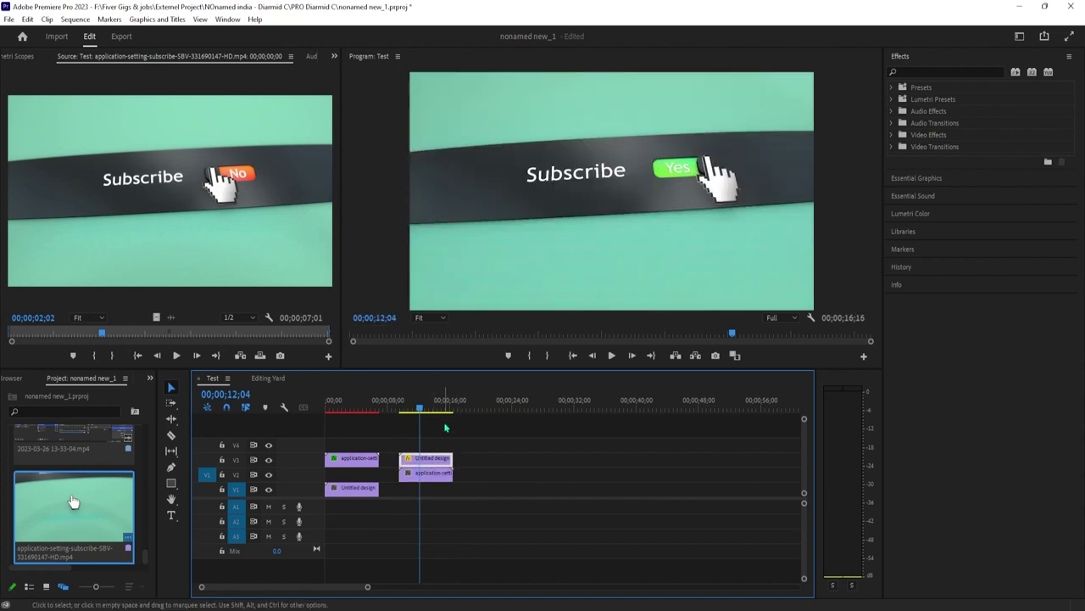
{"action": "left_click_drag", "start_coordinate": [422, 410], "coordinate": [408, 417]}
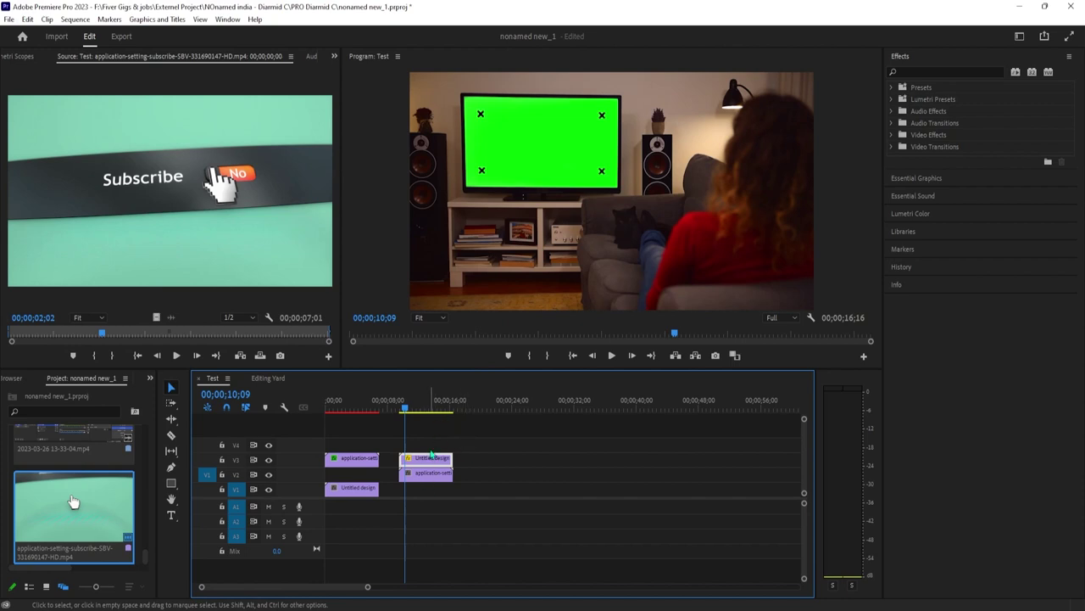
{"action": "left_click", "coordinate": [427, 493]}
{"action": "left_click_drag", "start_coordinate": [432, 459], "coordinate": [430, 496]}
Scale and position the V2 overlay to cover the green TV screen, and move the green-screen clip above it to V3
{"action": "left_click", "coordinate": [566, 197]}
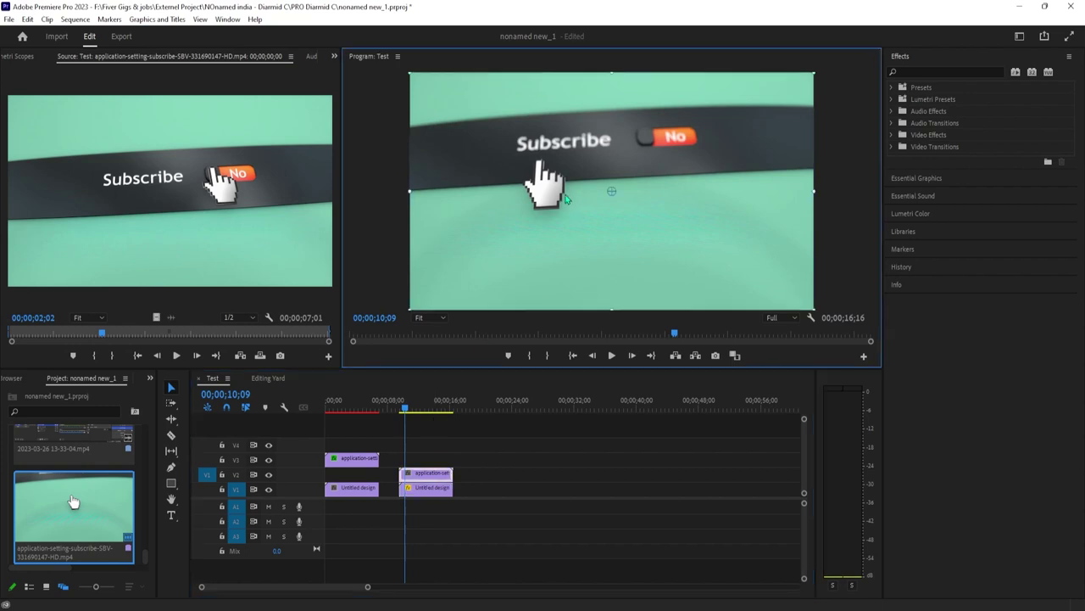
{"action": "left_click_drag", "start_coordinate": [411, 191], "coordinate": [487, 162]}
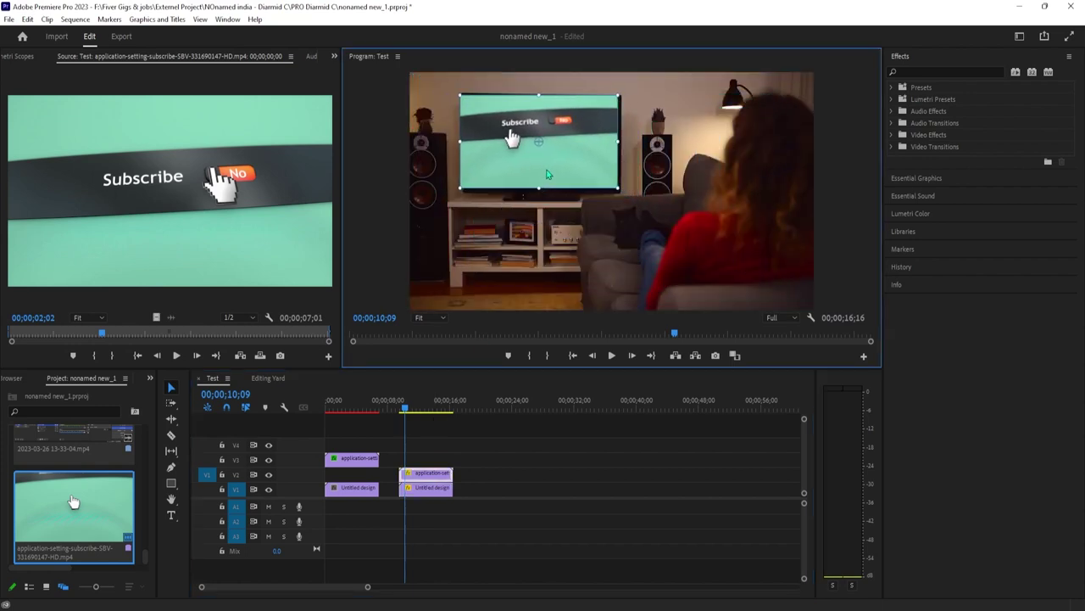
{"action": "left_click_drag", "start_coordinate": [431, 489], "coordinate": [424, 456]}
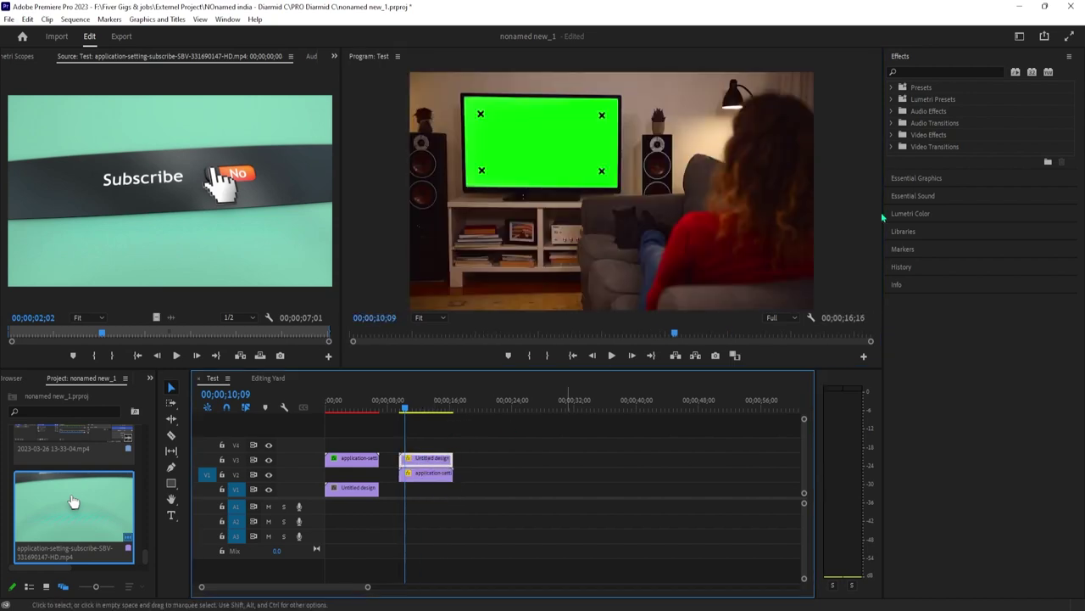
Find the Ultra Key effect, apply it to the green-screen clip on V3, and open the clip's effect settings
{"action": "left_click", "coordinate": [925, 70]}
{"action": "type", "text": "ultr"}
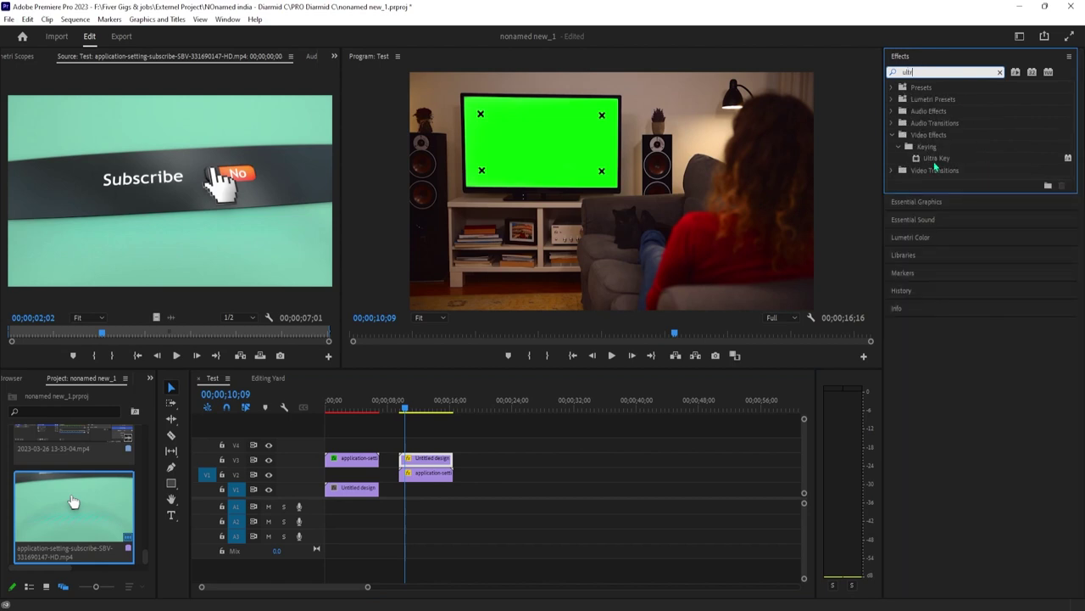
{"action": "left_click_drag", "start_coordinate": [935, 163], "coordinate": [424, 462]}
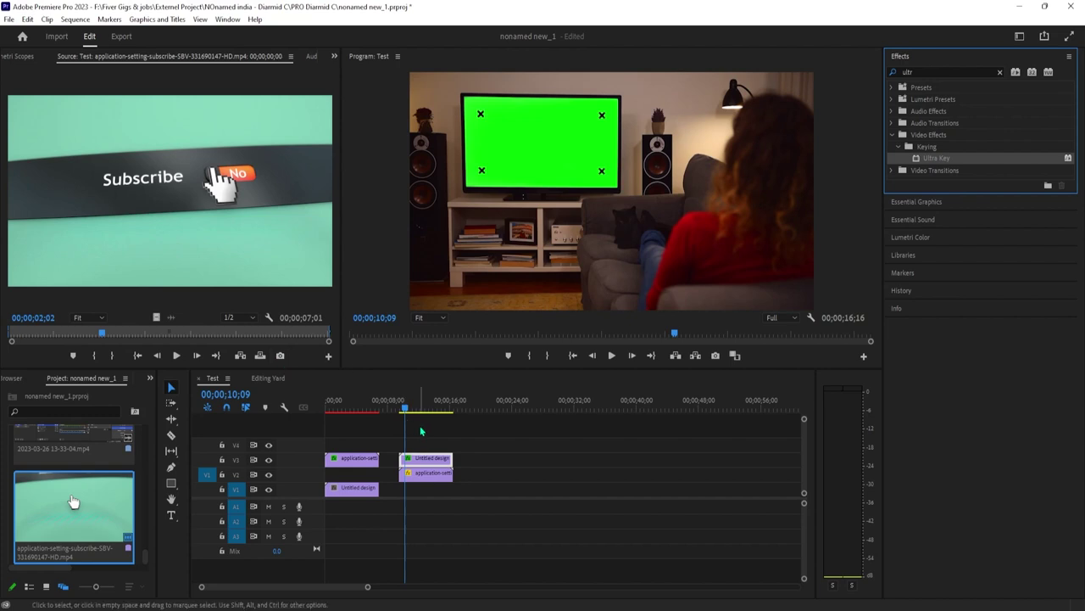
{"action": "key", "text": "shift+5"}
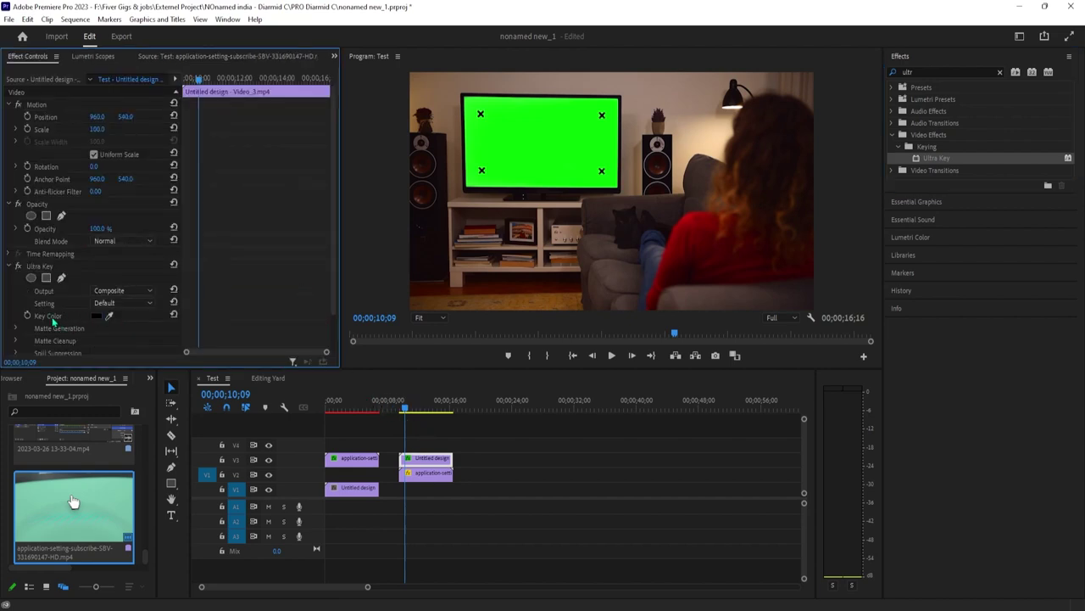
Sample the TV screen's green as the Ultra Key colour on the V3 clip and play back the keyed result
{"action": "left_click", "coordinate": [44, 268]}
{"action": "left_click", "coordinate": [110, 315]}
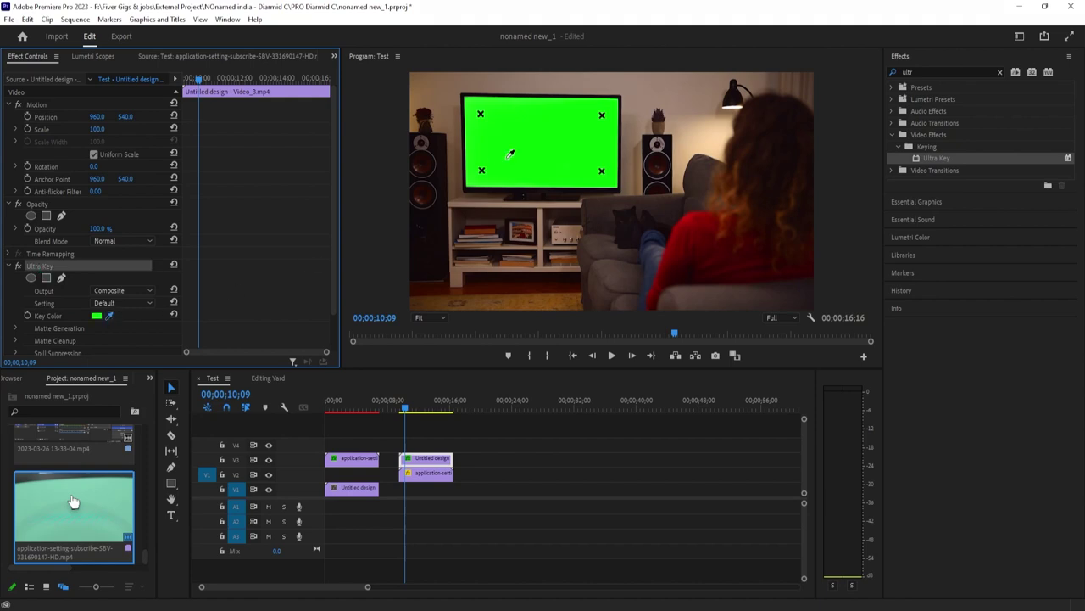
{"action": "left_click", "coordinate": [510, 156]}
{"action": "key", "text": "shift+3"}
{"action": "key", "text": "space"}
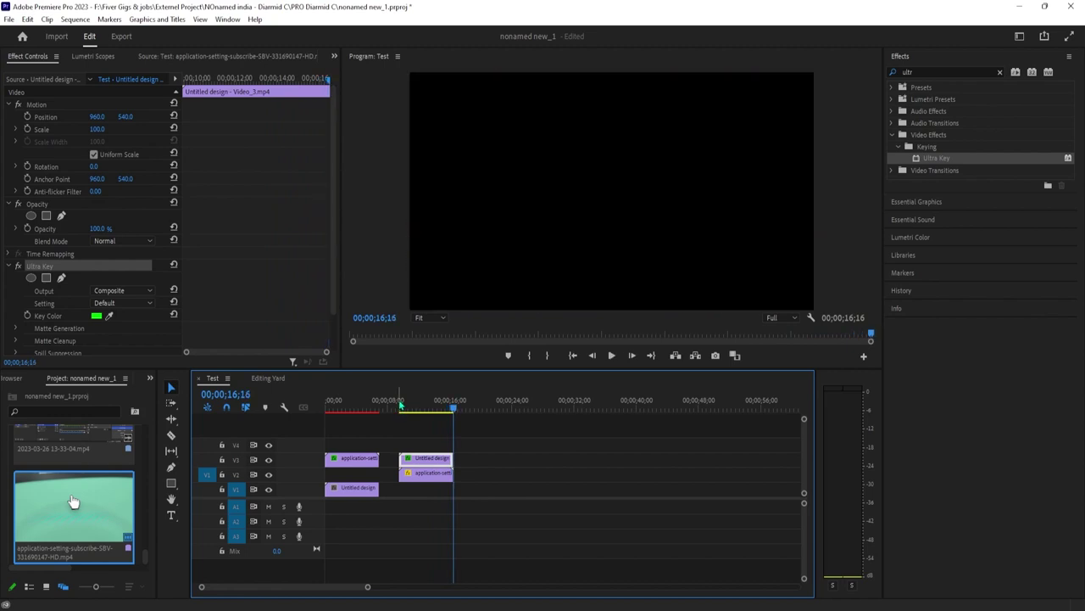
At 00;00;10;22, start Position and Scale keyframes on the V2 overlay clip
{"action": "left_click", "coordinate": [416, 409]}
{"action": "left_click_drag", "start_coordinate": [417, 410], "coordinate": [408, 432]}
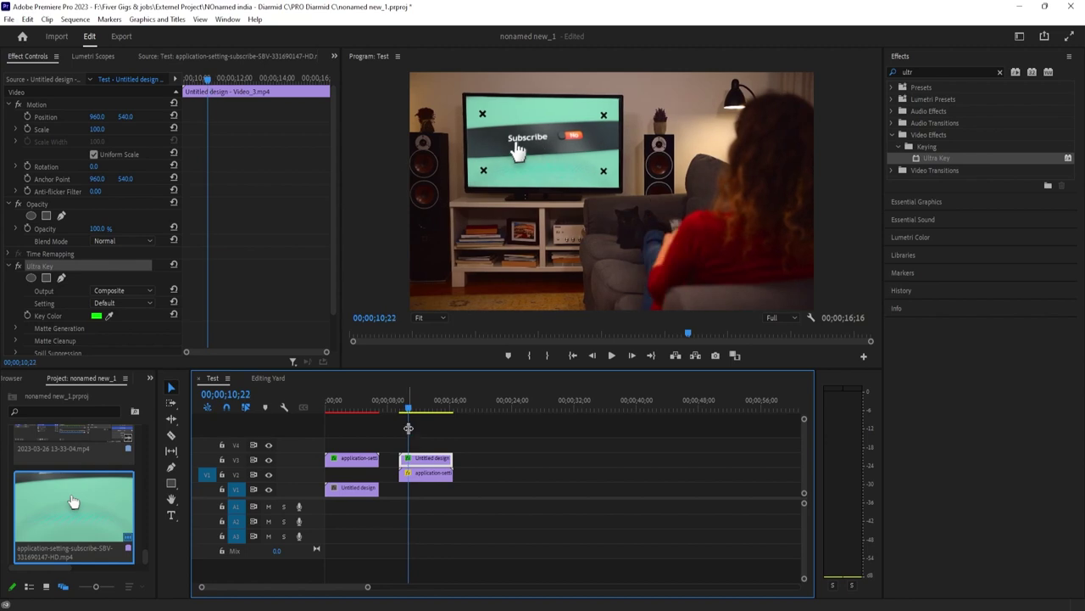
{"action": "left_click", "coordinate": [426, 472]}
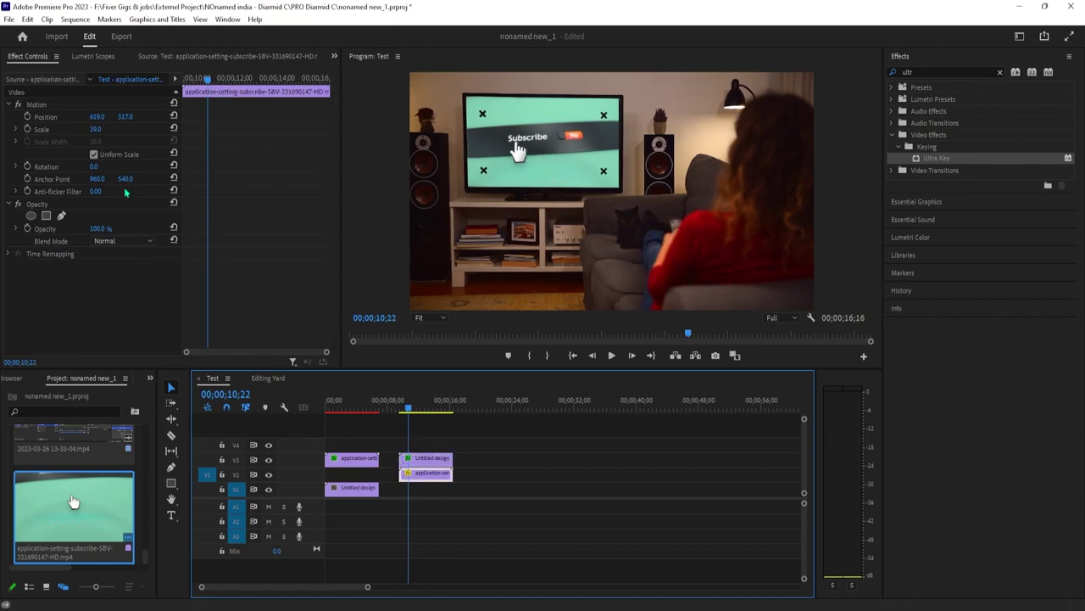
{"action": "left_click", "coordinate": [27, 116]}
{"action": "left_click", "coordinate": [27, 129]}
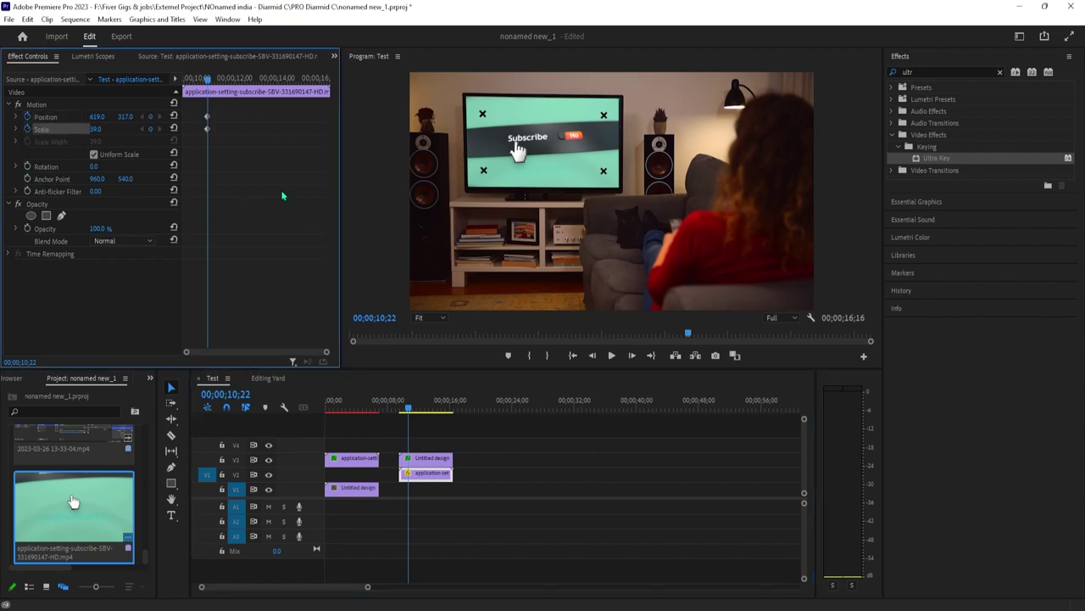
At 00;00;16;07, keyframe the overlay's Position at 721, 317 and Scale at 45 to match the camera move, and play the animation back
{"action": "left_click_drag", "start_coordinate": [207, 79], "coordinate": [325, 134]}
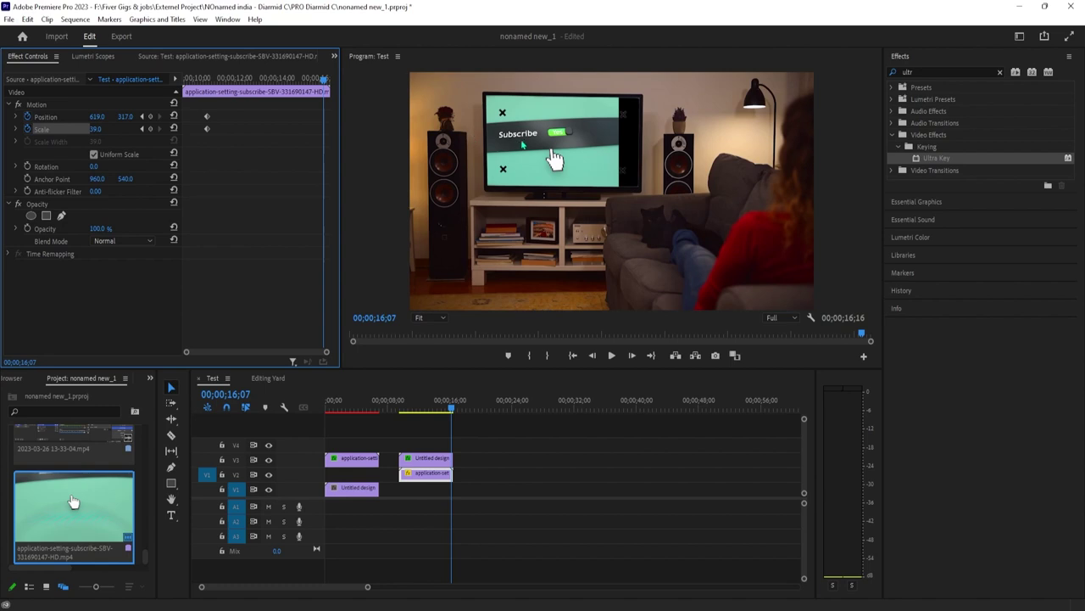
{"action": "left_click_drag", "start_coordinate": [144, 116], "coordinate": [230, 116]}
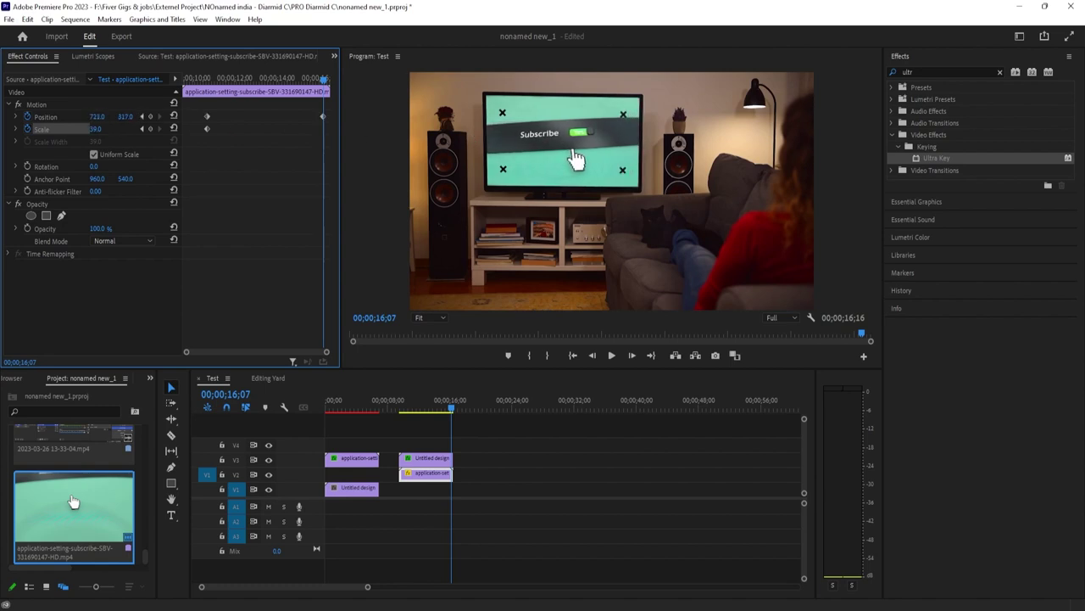
{"action": "left_click", "coordinate": [97, 129]}
{"action": "left_click", "coordinate": [135, 141]}
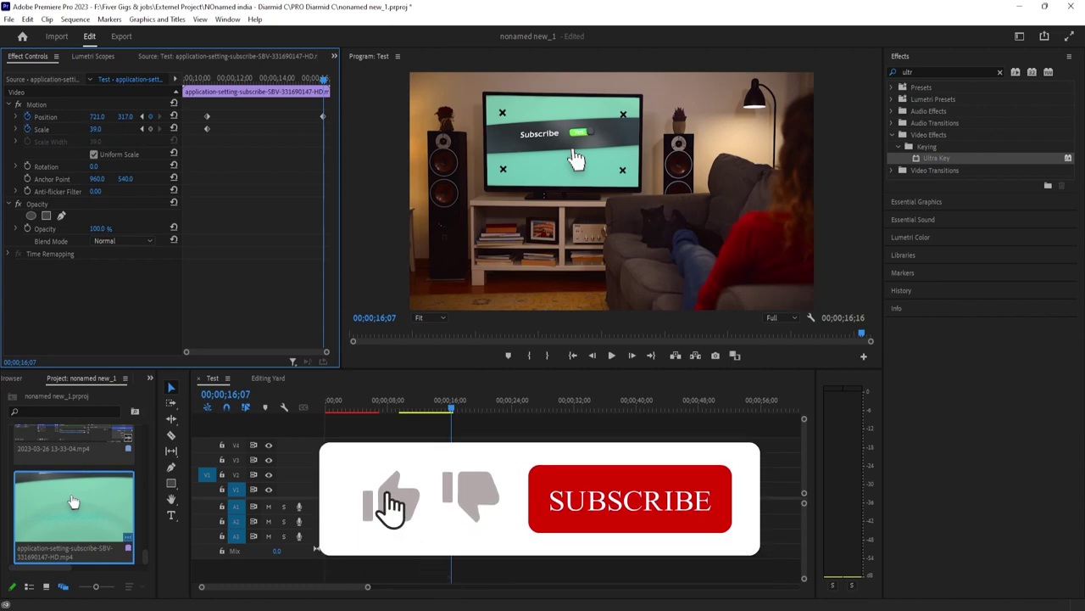
{"action": "left_click_drag", "start_coordinate": [96, 128], "coordinate": [101, 128]}
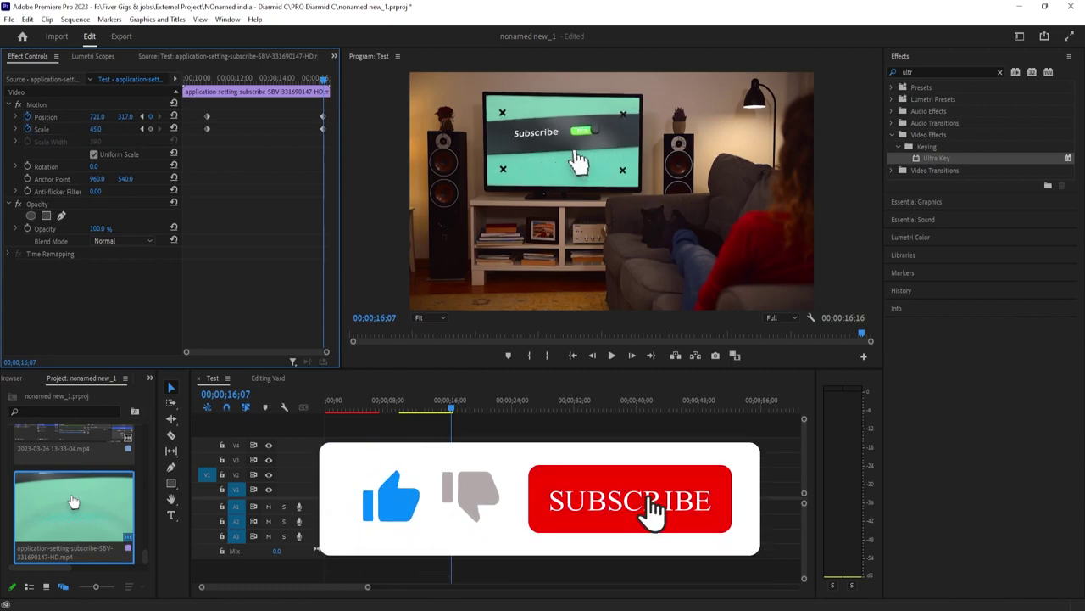
{"action": "left_click", "coordinate": [395, 400]}
{"action": "key", "text": "space"}
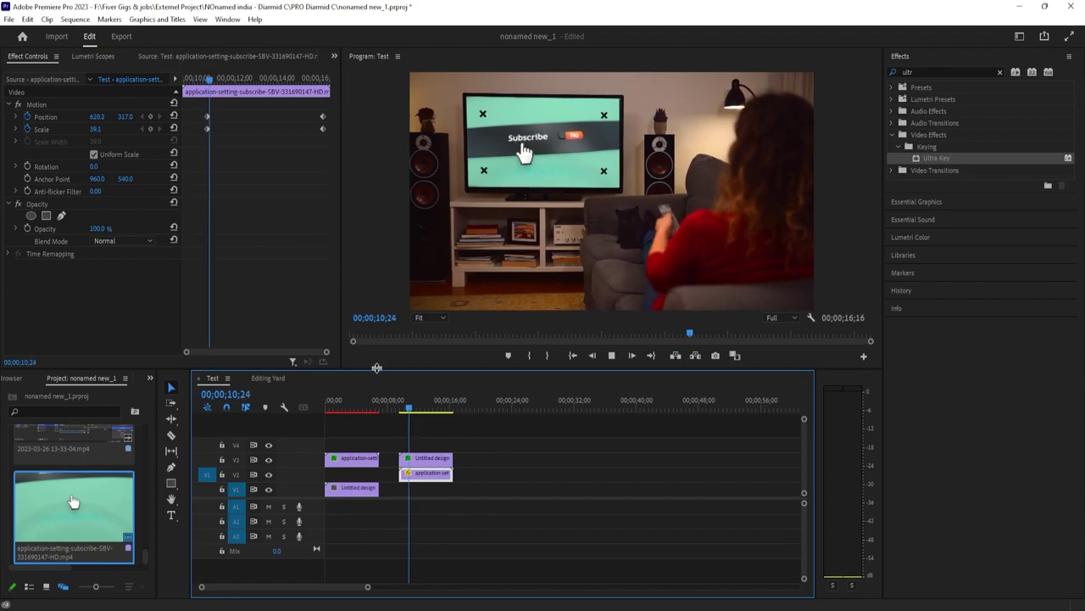